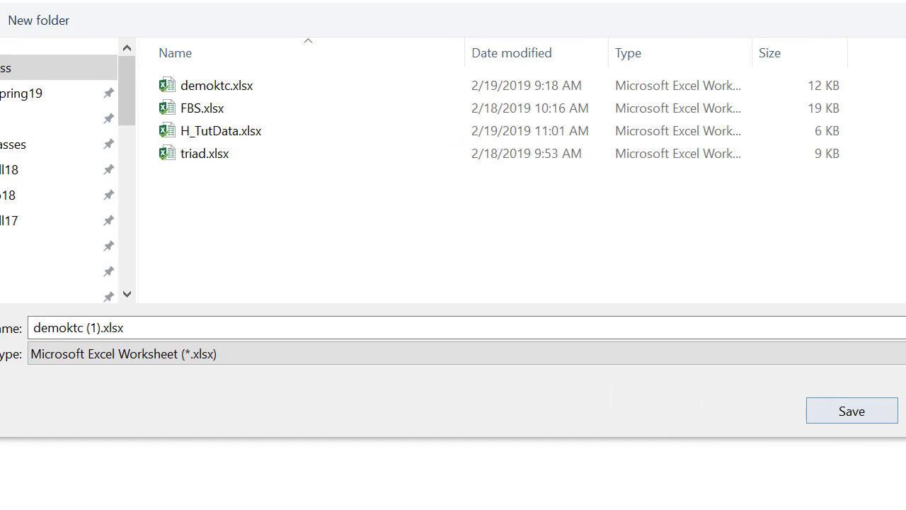
# Step: Try to save the workbook as demoktc (1).xlsx
pyautogui.click(852, 410)
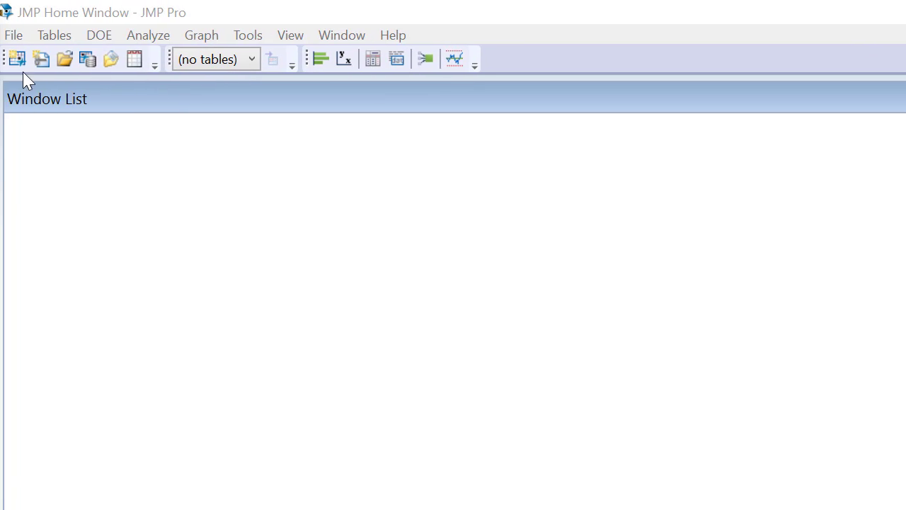
# Step: Open demoktc.xlsx from the ch4 folder and import its Data worksheet with the first row as column headers
pyautogui.click(13, 36)
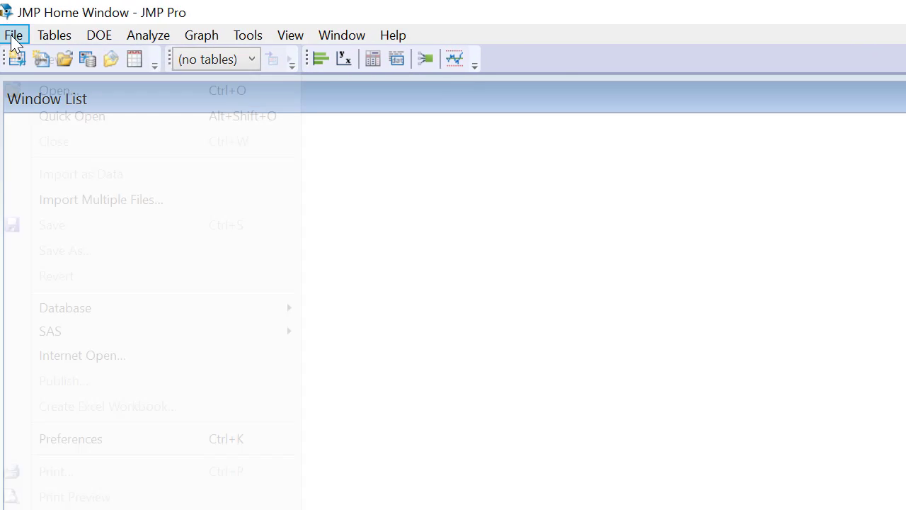
pyautogui.click(67, 91)
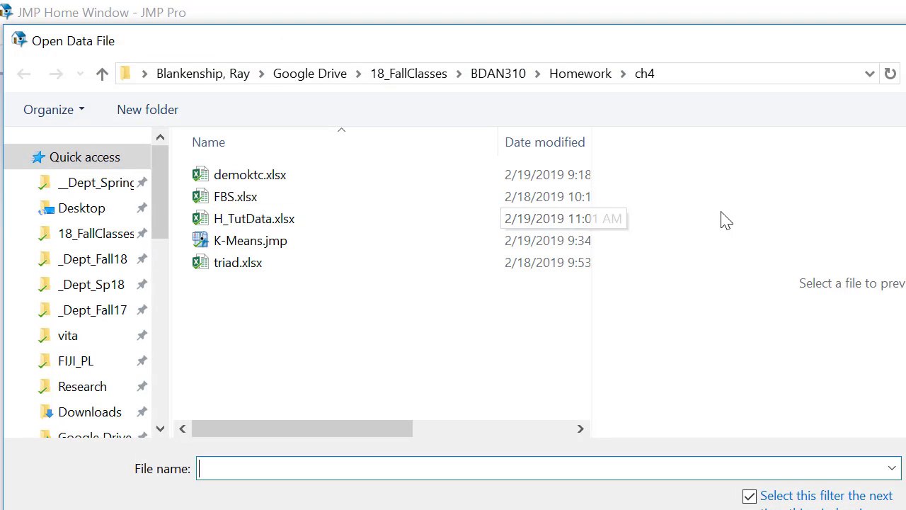
pyautogui.click(213, 175)
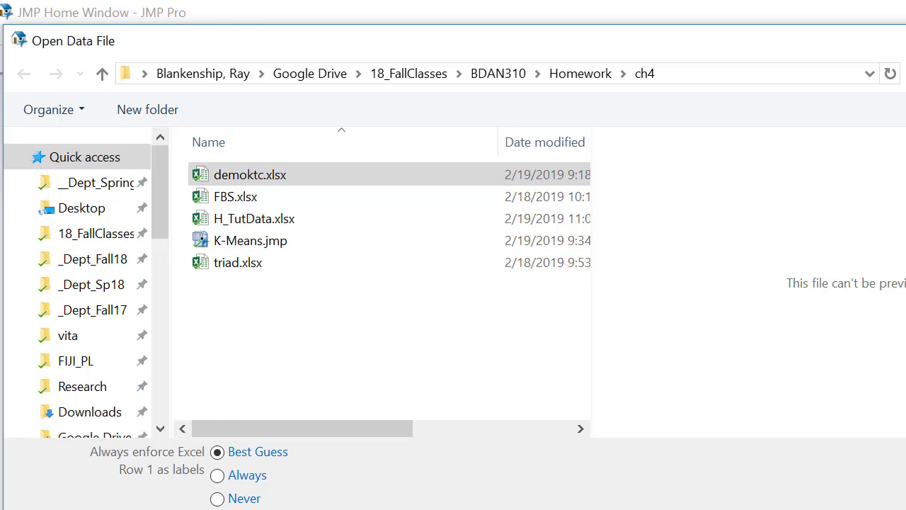
pyautogui.press('Return')
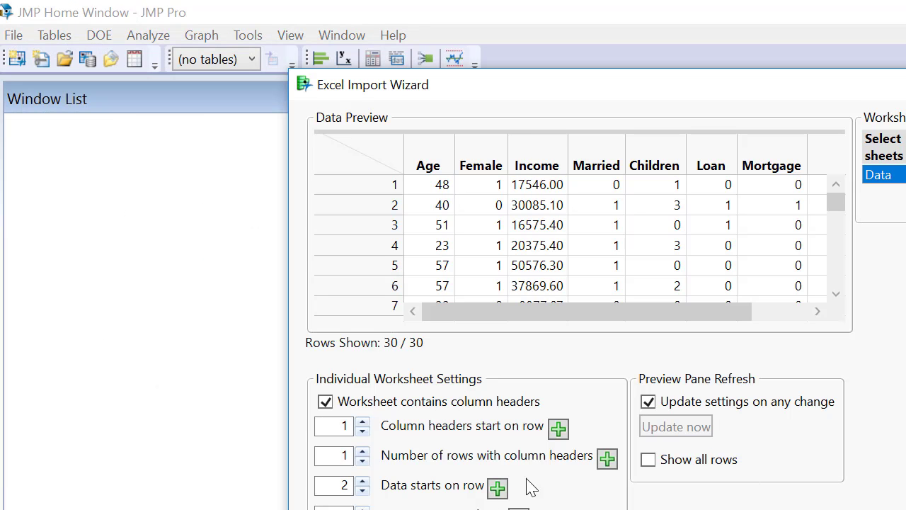
pyautogui.click(542, 508)
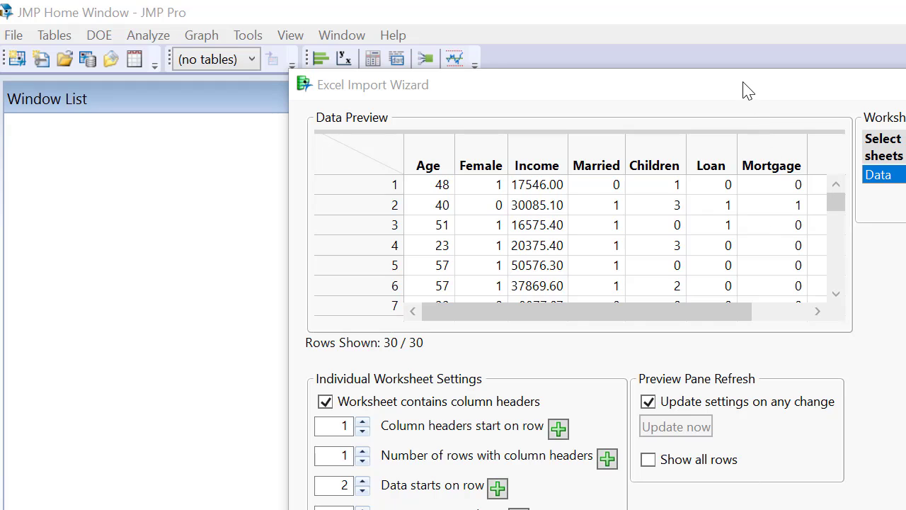
pyautogui.moveTo(745, 90); pyautogui.dragTo(506, 78)
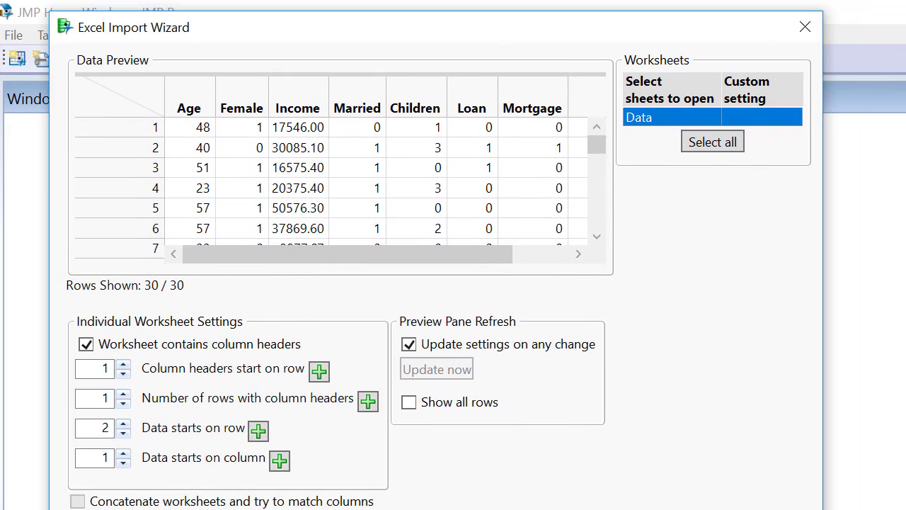
pyautogui.click(616, 508)
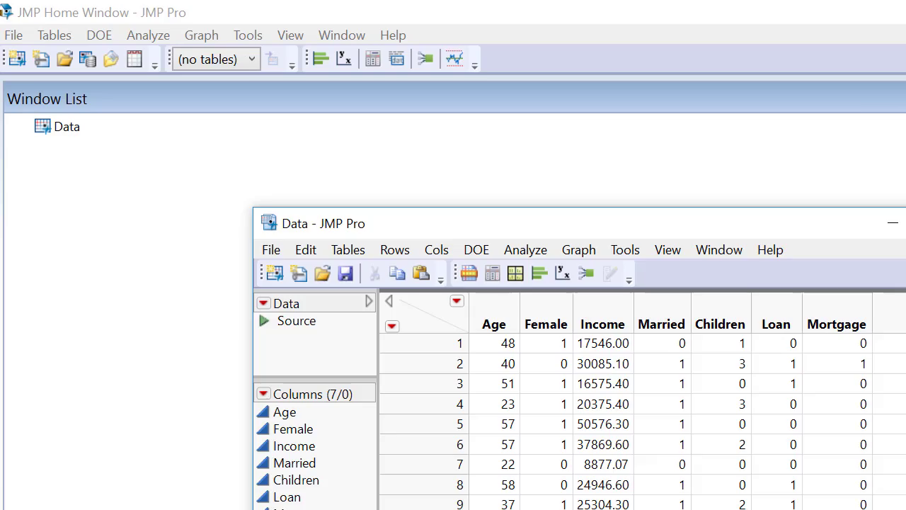
pyautogui.moveTo(626, 237); pyautogui.dragTo(419, 50)
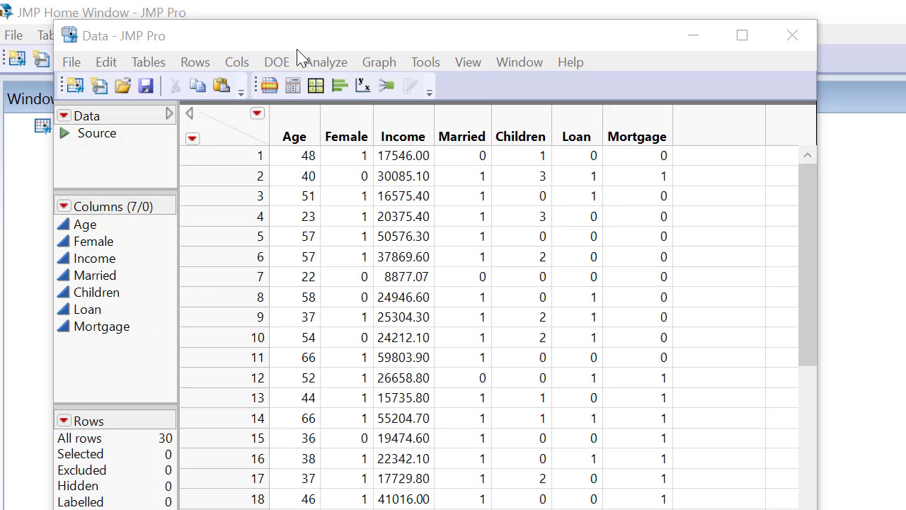
# Step: Start a Hierarchical Cluster analysis and set the Female, Married, Loan and Mortgage columns to the Nominal modeling type
pyautogui.click(325, 63)
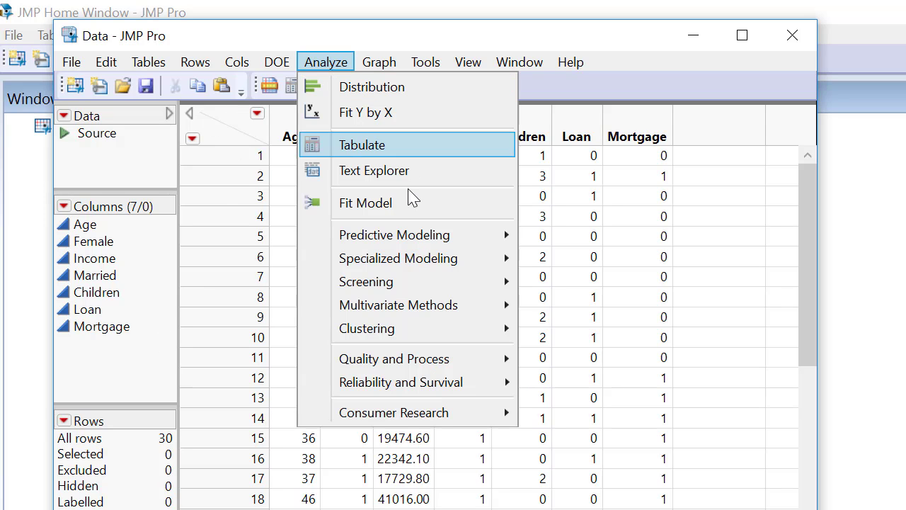
pyautogui.moveTo(383, 330)
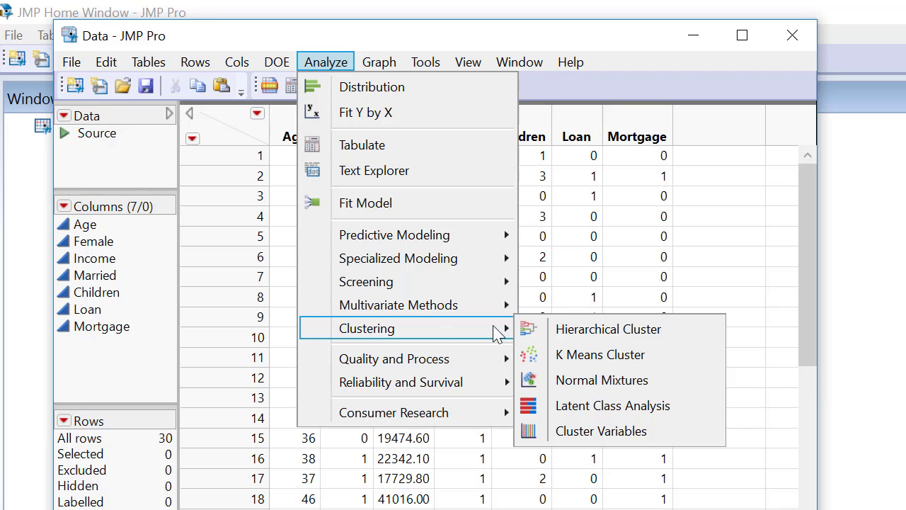
pyautogui.click(614, 331)
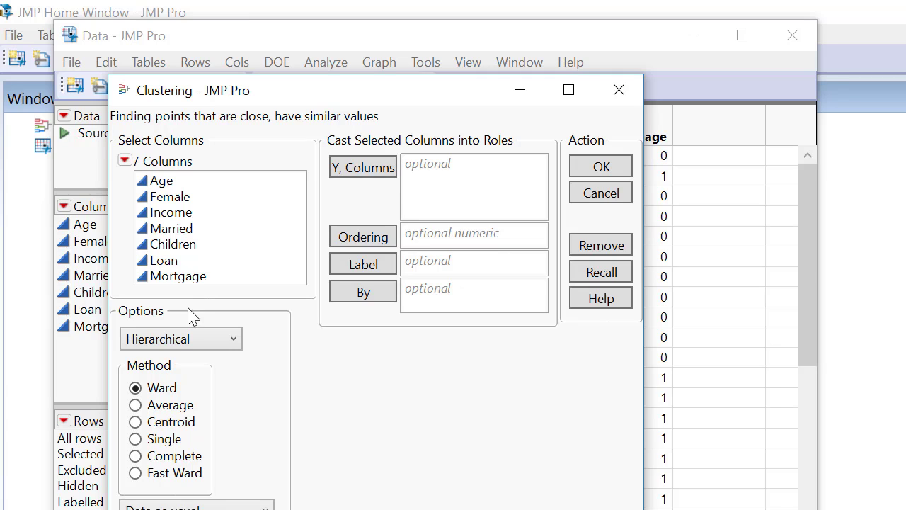
pyautogui.click(168, 195)
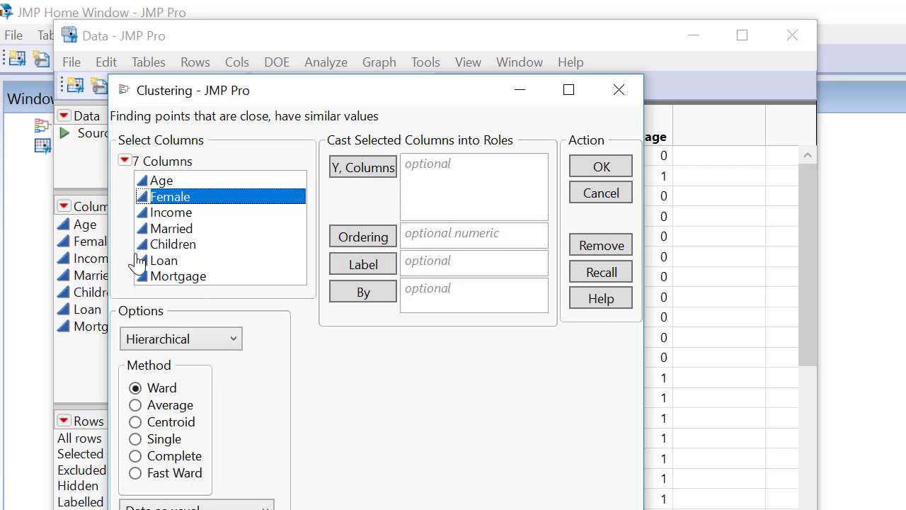
pyautogui.keyDown('ctrl'); pyautogui.click(164, 233); pyautogui.keyUp('ctrl')
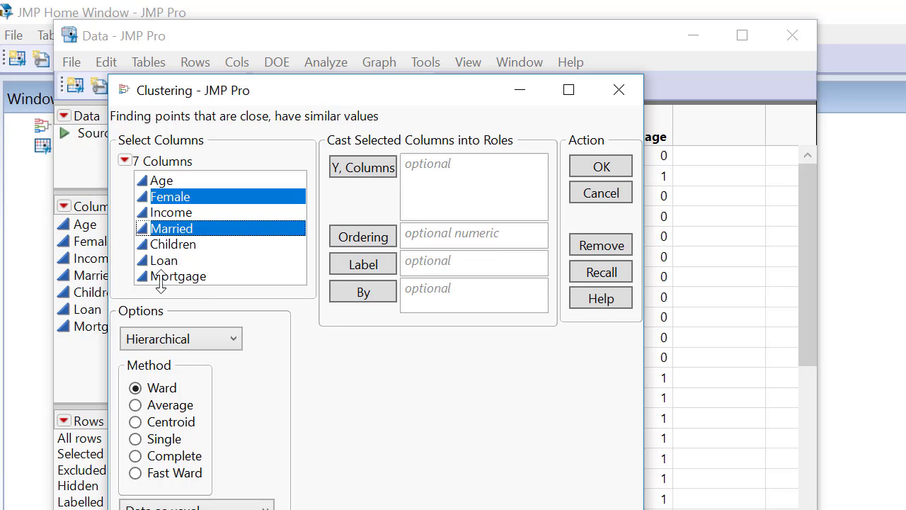
pyautogui.keyDown('ctrl'); pyautogui.click(163, 261); pyautogui.keyUp('ctrl')
pyautogui.keyDown('ctrl'); pyautogui.click(177, 277); pyautogui.keyUp('ctrl')
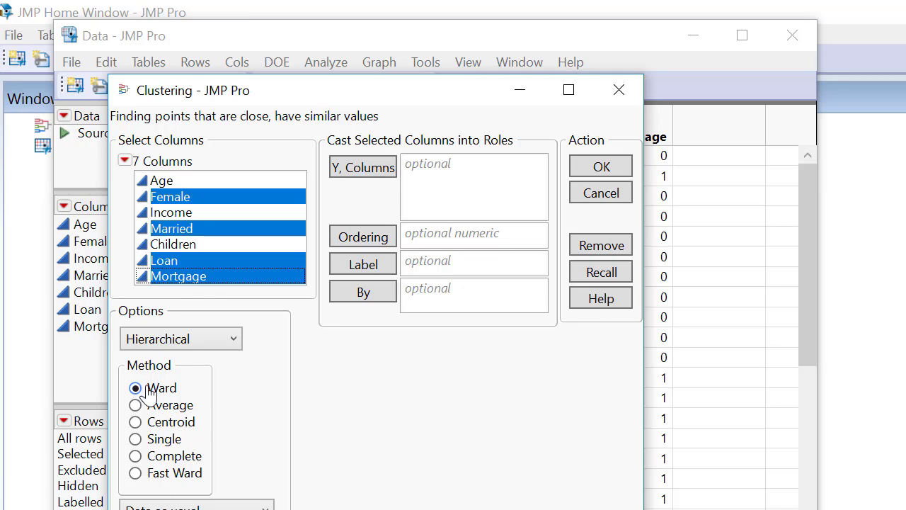
pyautogui.click(143, 275)
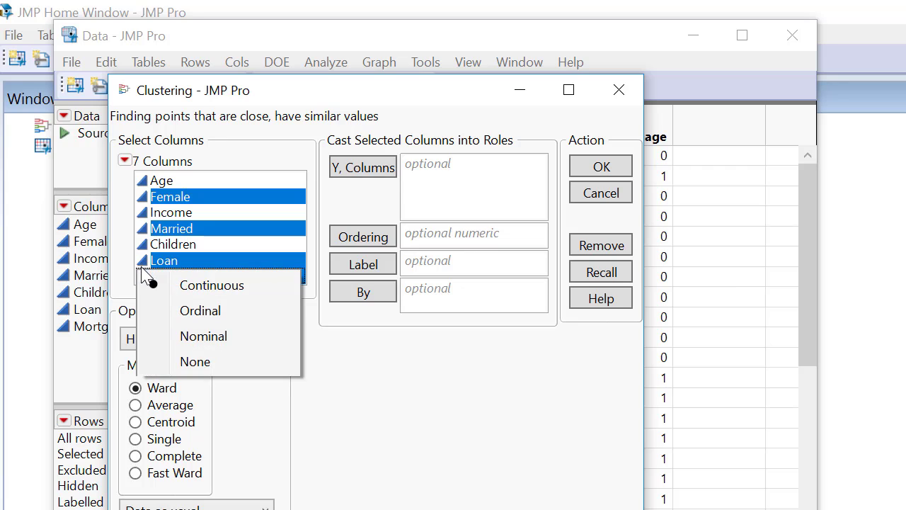
pyautogui.click(193, 343)
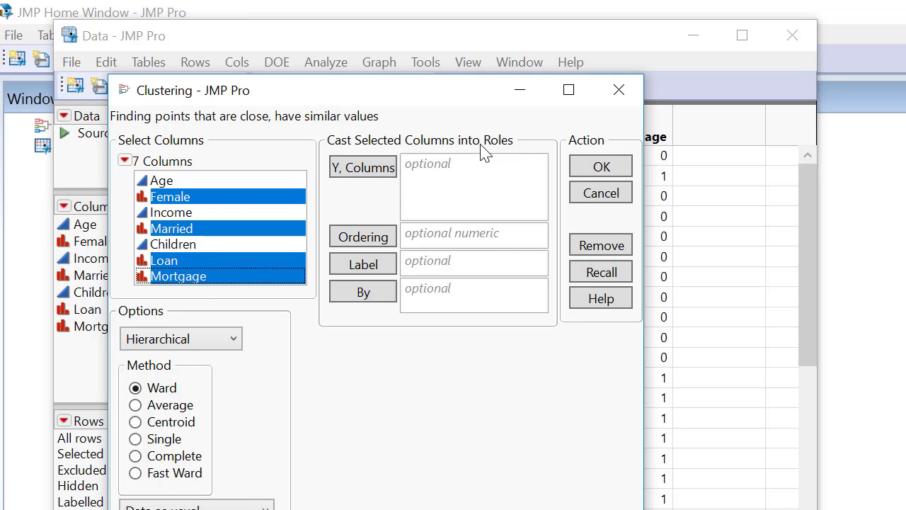
# Step: Assign Female, Married, Loan and Mortgage as Y columns and run the hierarchical clustering with the Average method
pyautogui.click(368, 170)
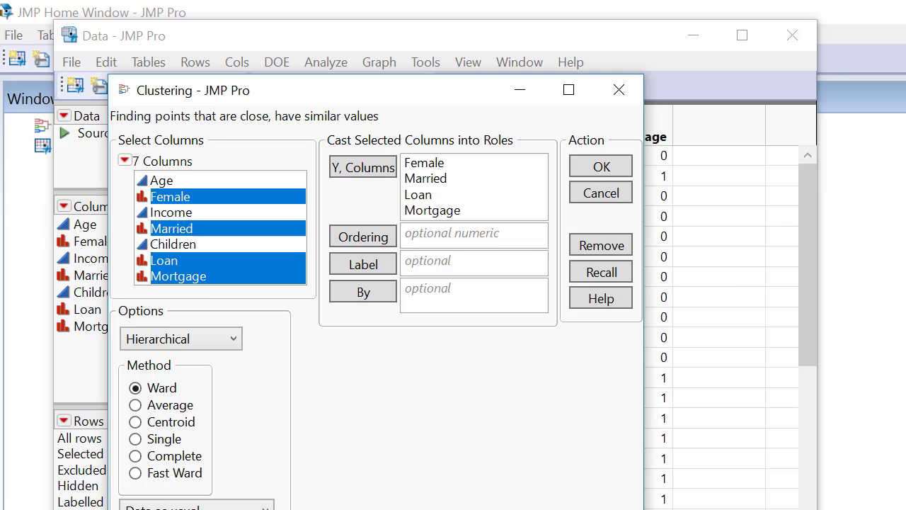
pyautogui.click(135, 405)
pyautogui.click(601, 168)
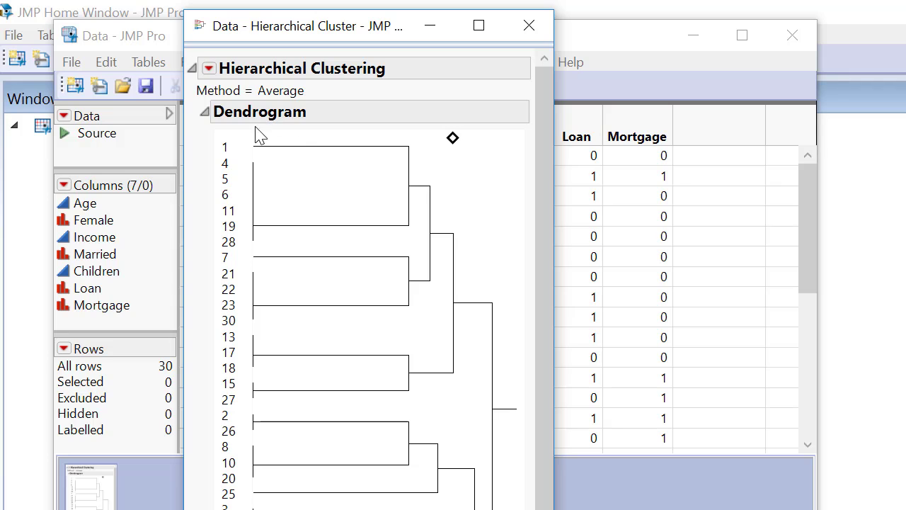
# Step: Set the number of clusters in the hierarchical clustering report to 3
pyautogui.click(209, 69)
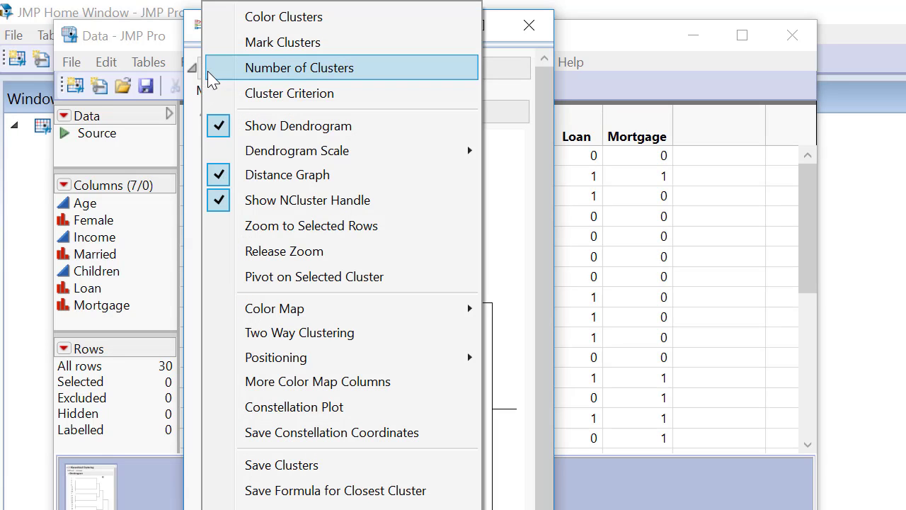
pyautogui.click(298, 69)
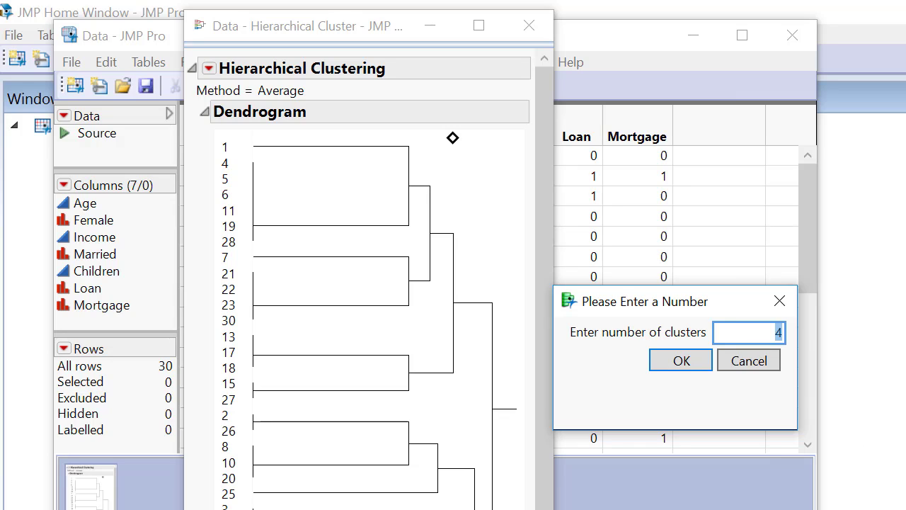
pyautogui.write('3')
pyautogui.click(658, 361)
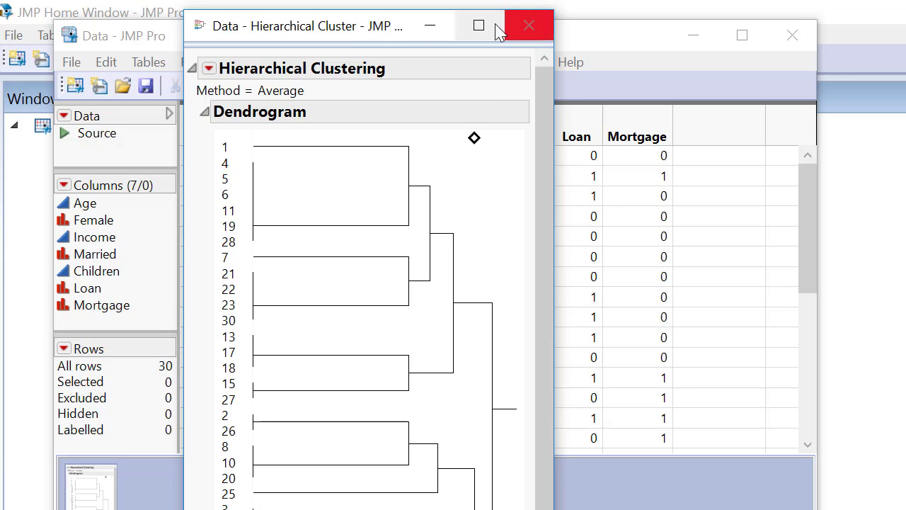
# Step: Save the clusters from the Hierarchical Cluster report to the data table and bring that table into view
pyautogui.click(432, 28)
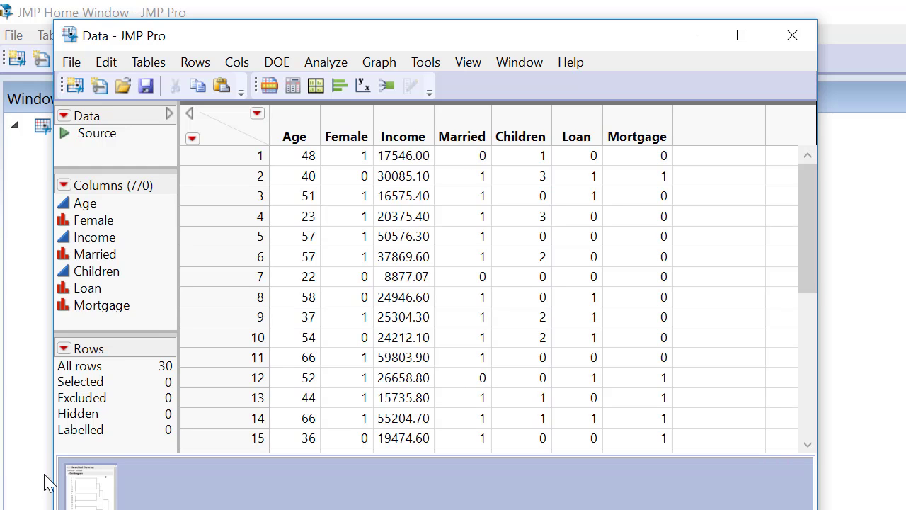
pyautogui.moveTo(290, 41); pyautogui.dragTo(305, 257)
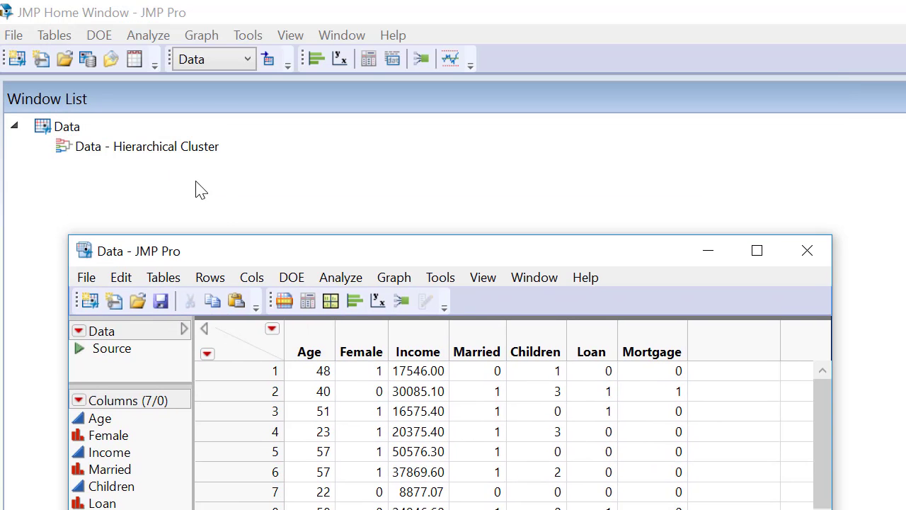
pyautogui.doubleClick(138, 146)
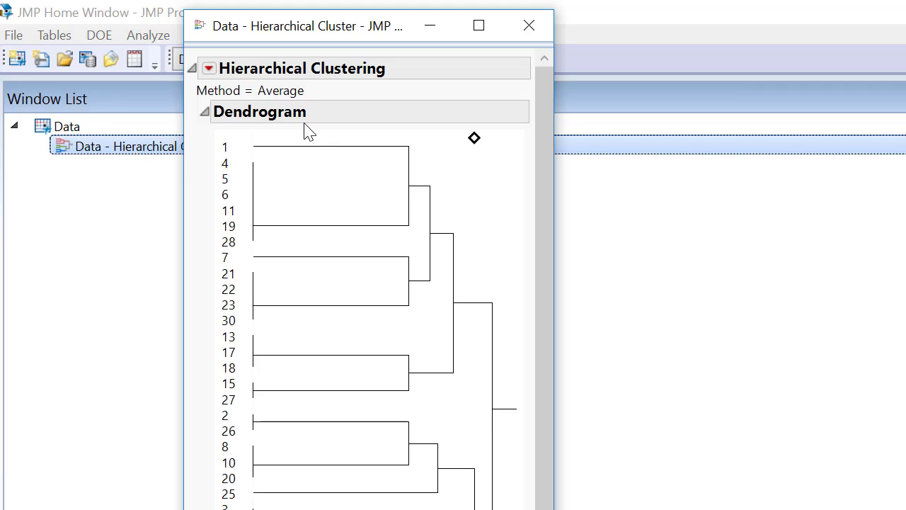
pyautogui.click(209, 68)
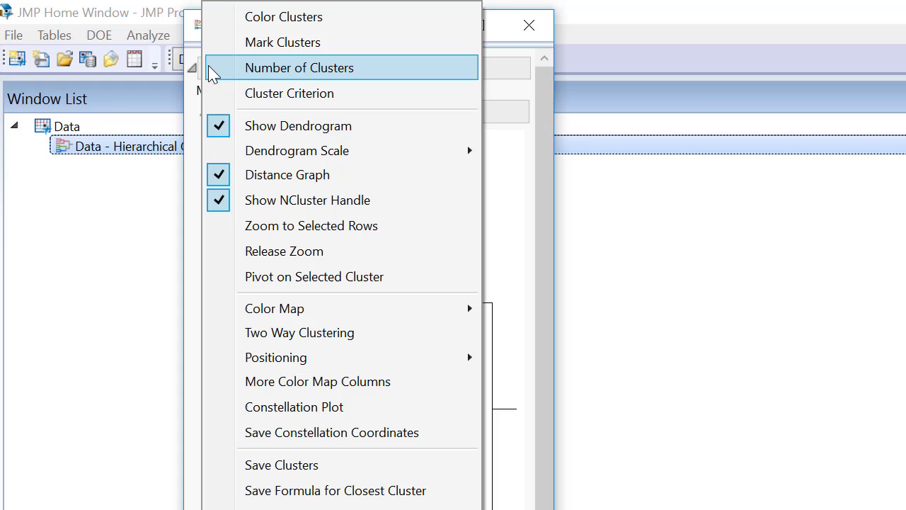
pyautogui.click(316, 467)
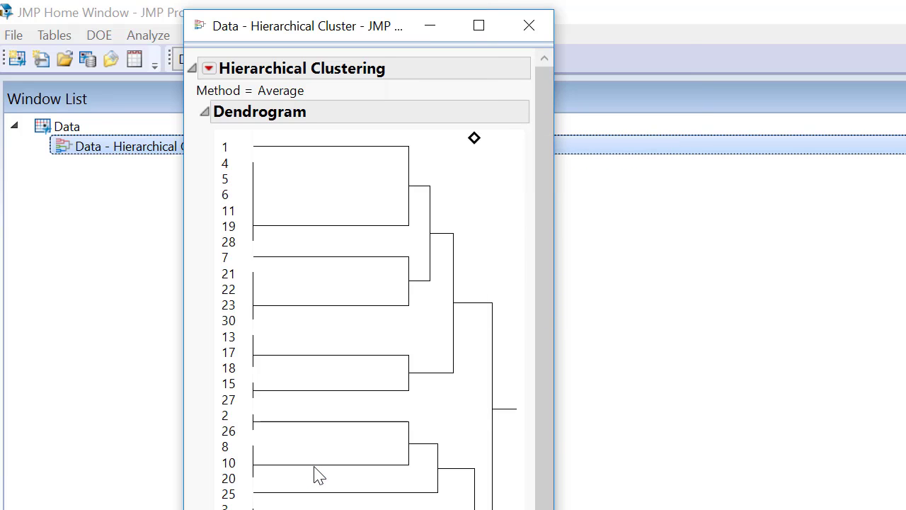
pyautogui.doubleClick(67, 128)
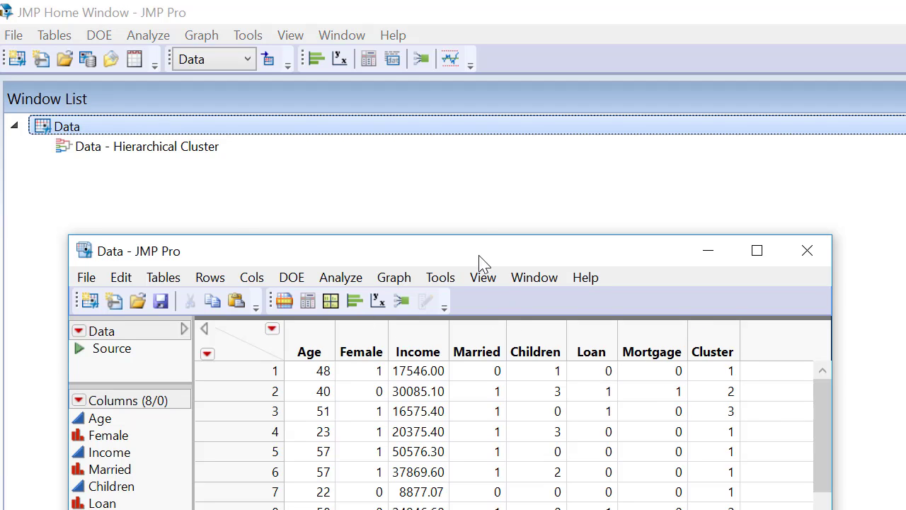
pyautogui.moveTo(480, 244); pyautogui.dragTo(472, 138)
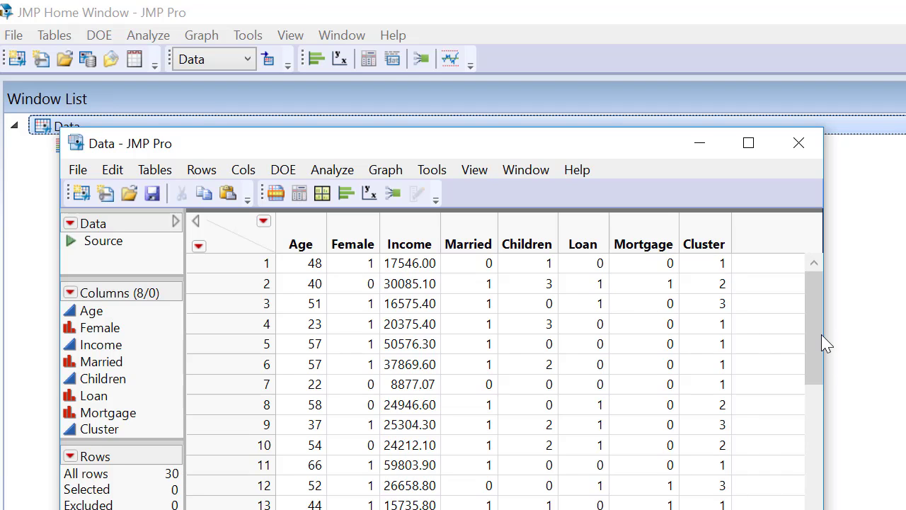
pyautogui.moveTo(816, 336); pyautogui.dragTo(872, 300)
# Step: Try to save the data table as an Excel Workbook in the ch4 folder
pyautogui.click(72, 173)
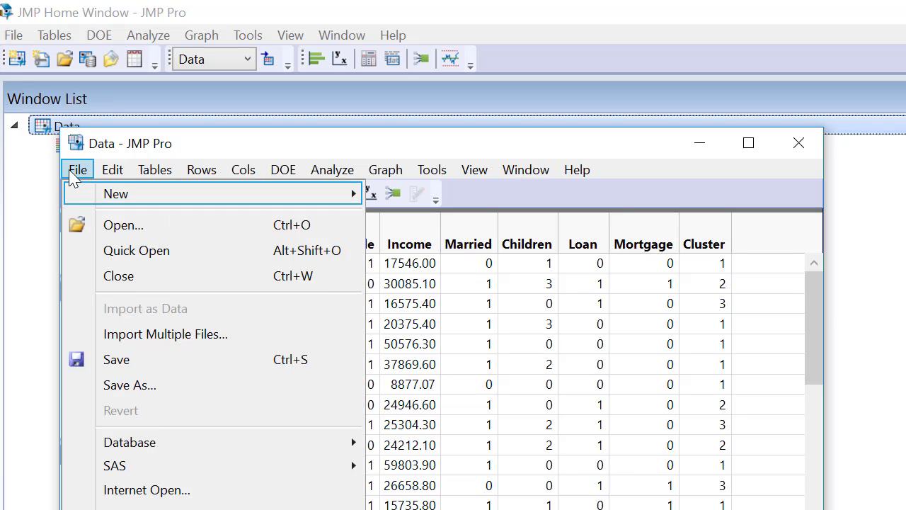
pyautogui.click(117, 387)
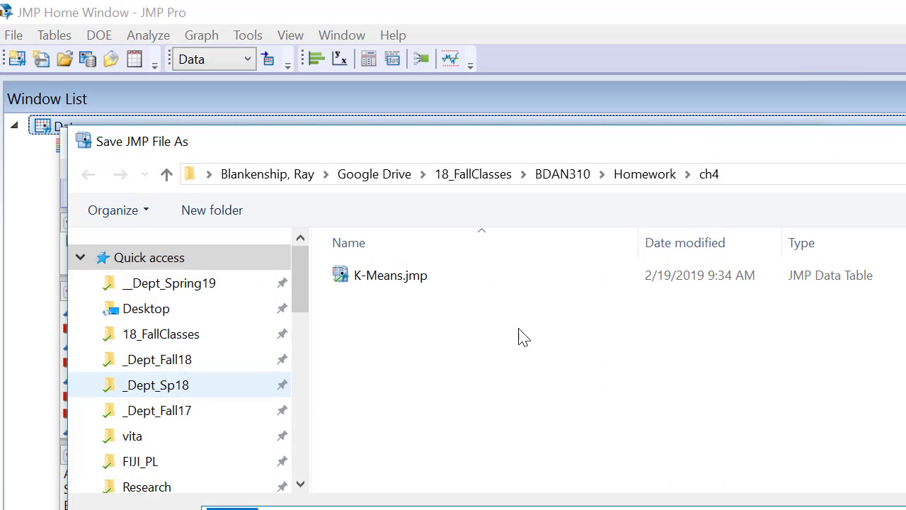
pyautogui.moveTo(704, 160); pyautogui.dragTo(639, 90)
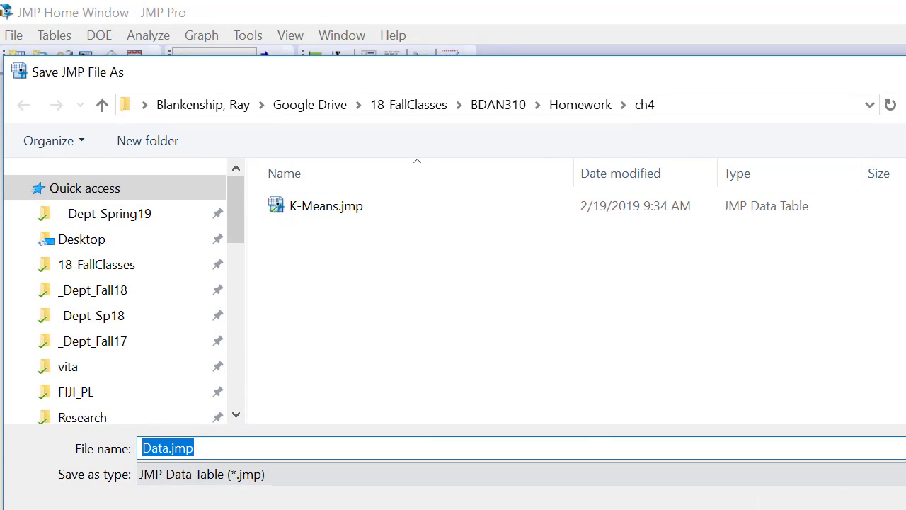
pyautogui.click(425, 474)
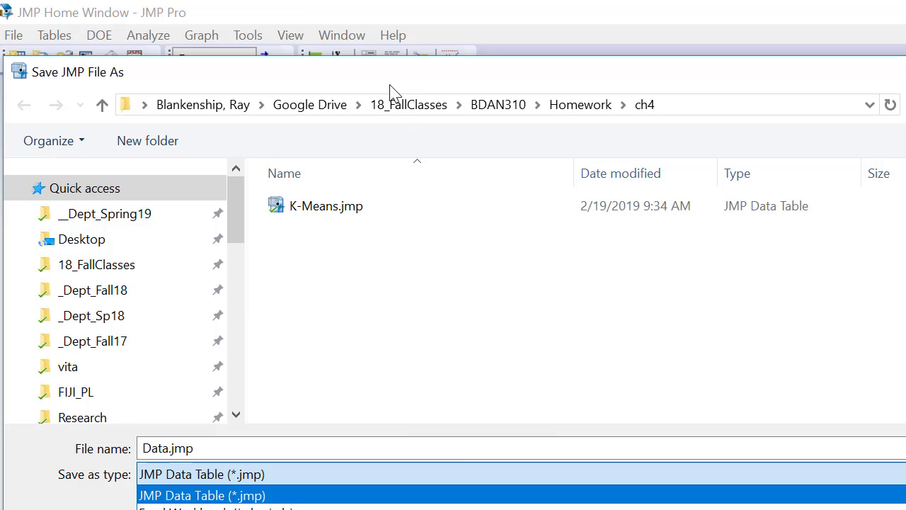
pyautogui.click(392, 31)
pyautogui.moveTo(368, 74); pyautogui.dragTo(369, 23)
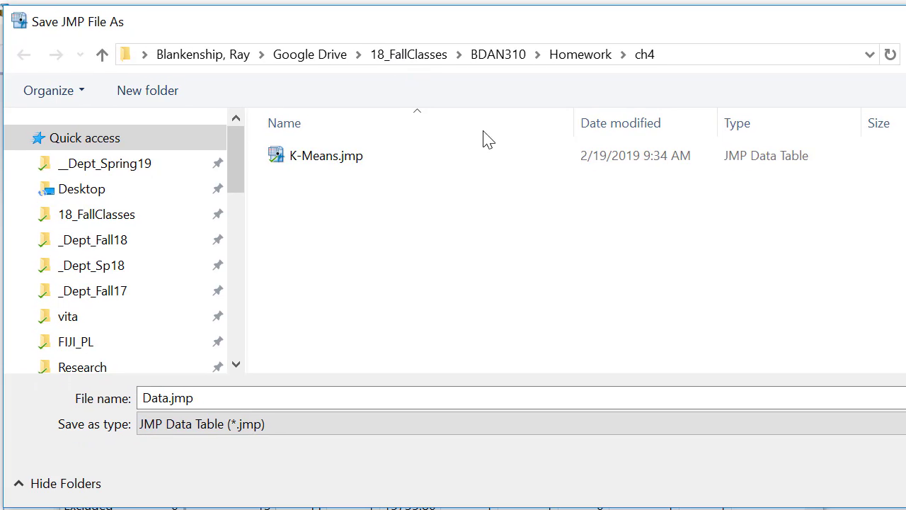
pyautogui.click(283, 423)
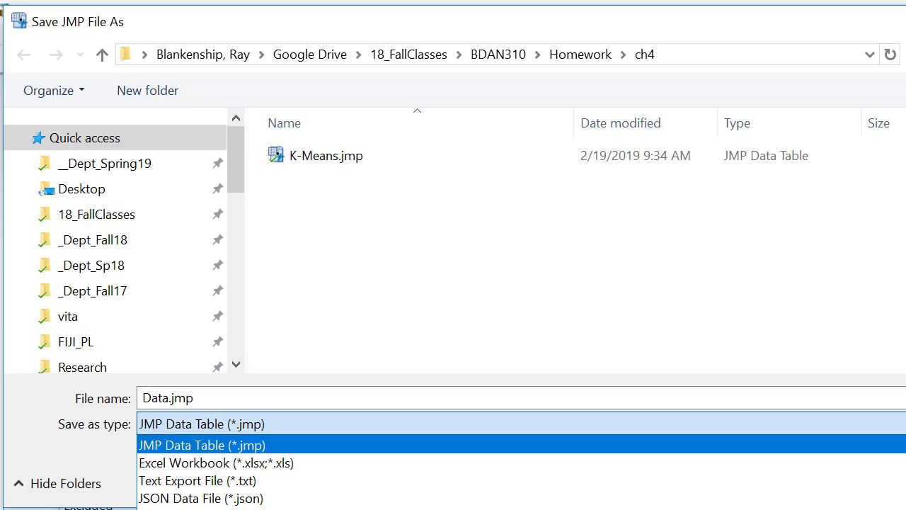
pyautogui.click(205, 464)
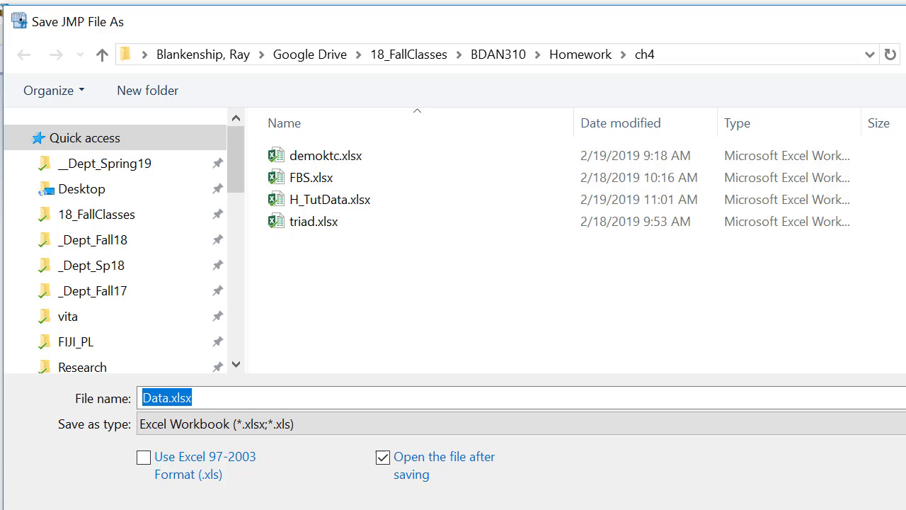
pyautogui.press('Escape')
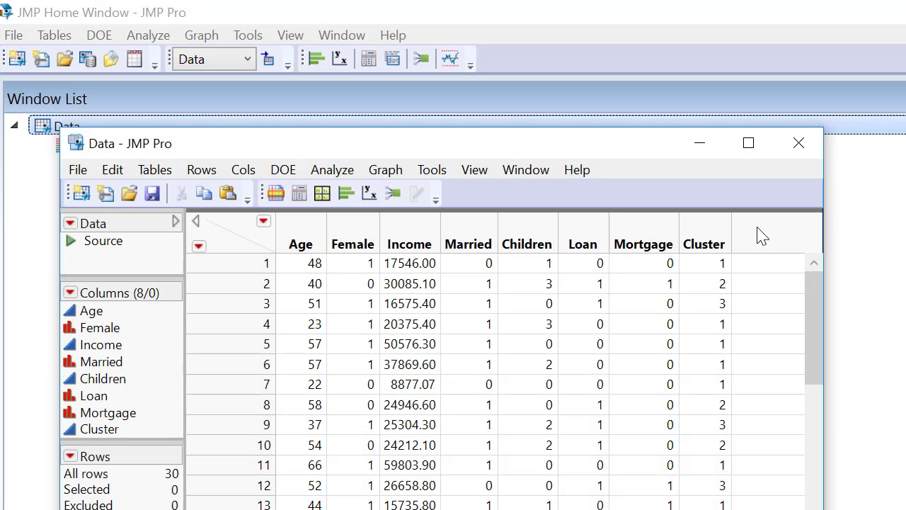
# Step: Switch to the H_TutData.xlsx workbook in Excel
pyautogui.hotkey('alt', 'Tab')
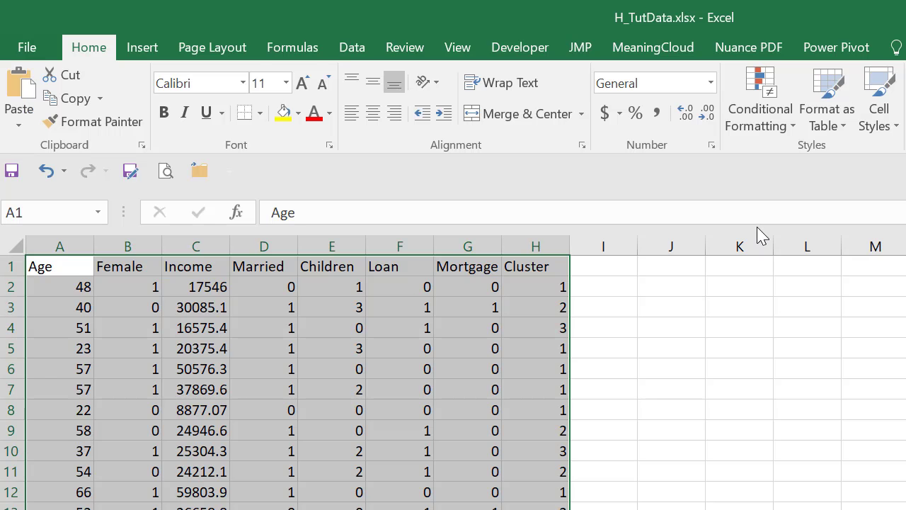